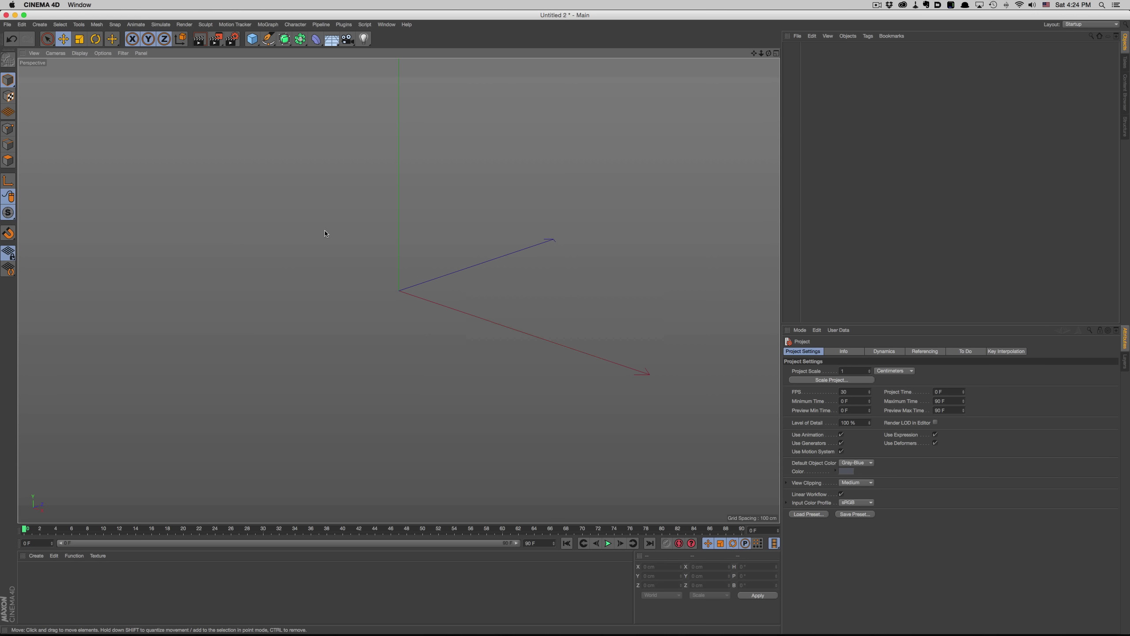
# Step: Detach the spline tools palette as a floating window and place it over the viewport, clear of the world axes
pyautogui.click(272, 38)
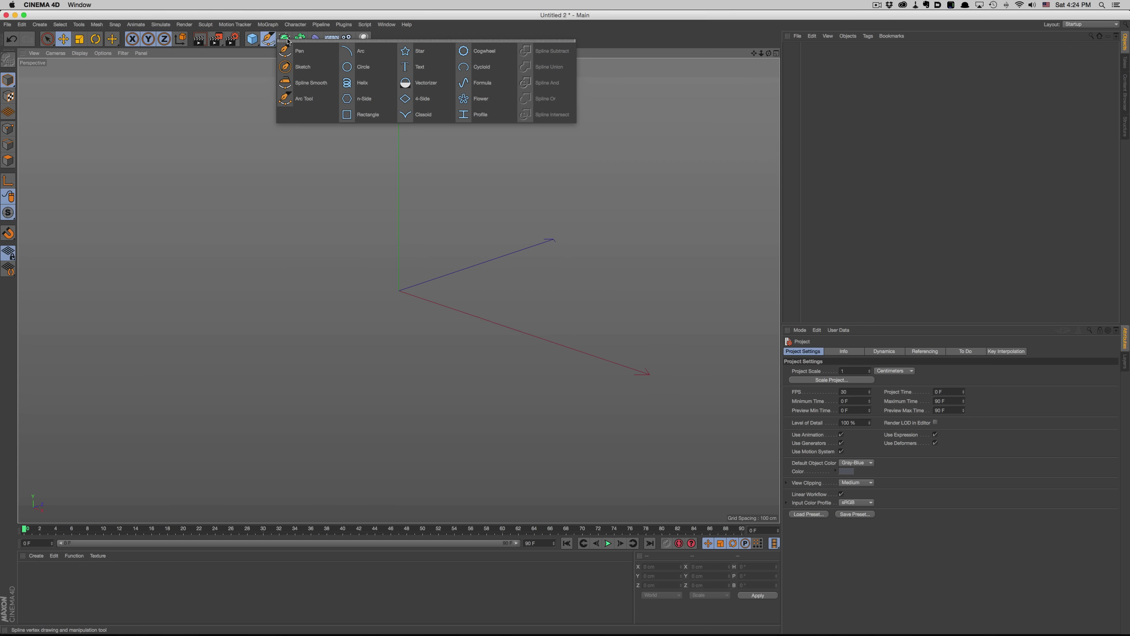
pyautogui.moveTo(268, 40); pyautogui.dragTo(375, 152)
pyautogui.click(40, 24)
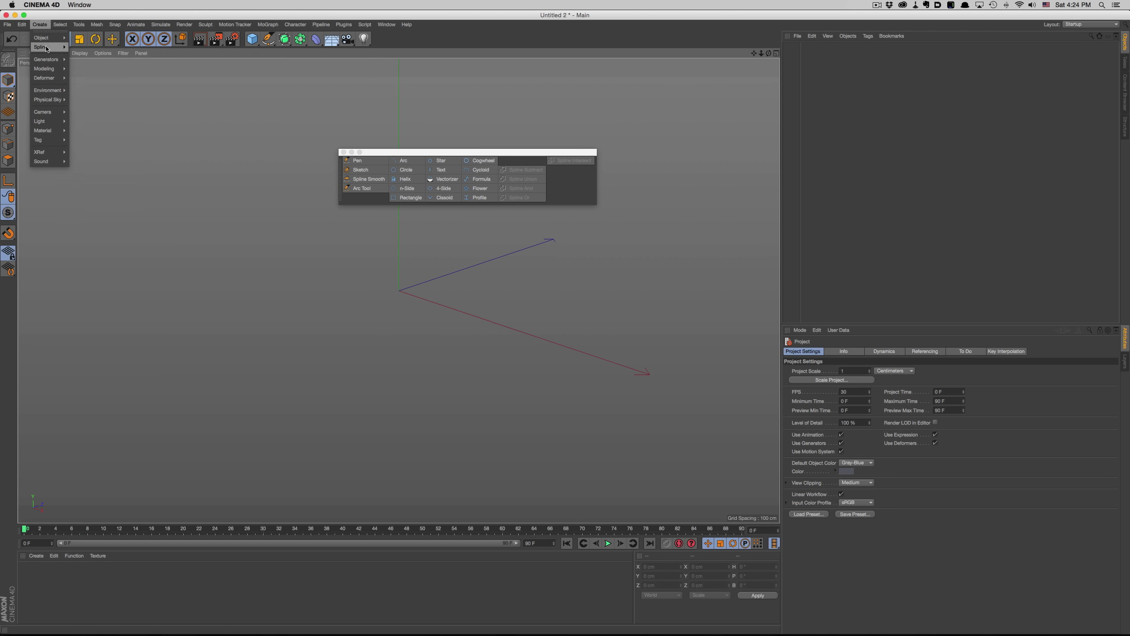
pyautogui.moveTo(47, 51)
pyautogui.click(433, 144)
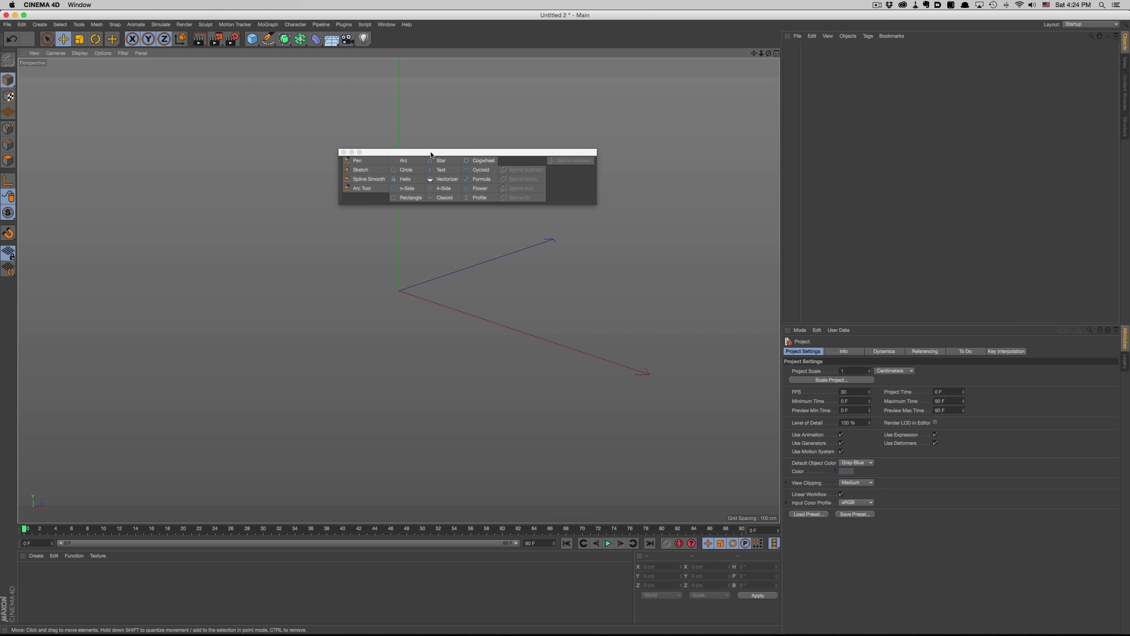
pyautogui.moveTo(432, 151); pyautogui.dragTo(576, 89)
# Step: Draw a closed three-point Bezier spline around the world origin with the Pen tool, giving its points curved tangents
pyautogui.click(514, 99)
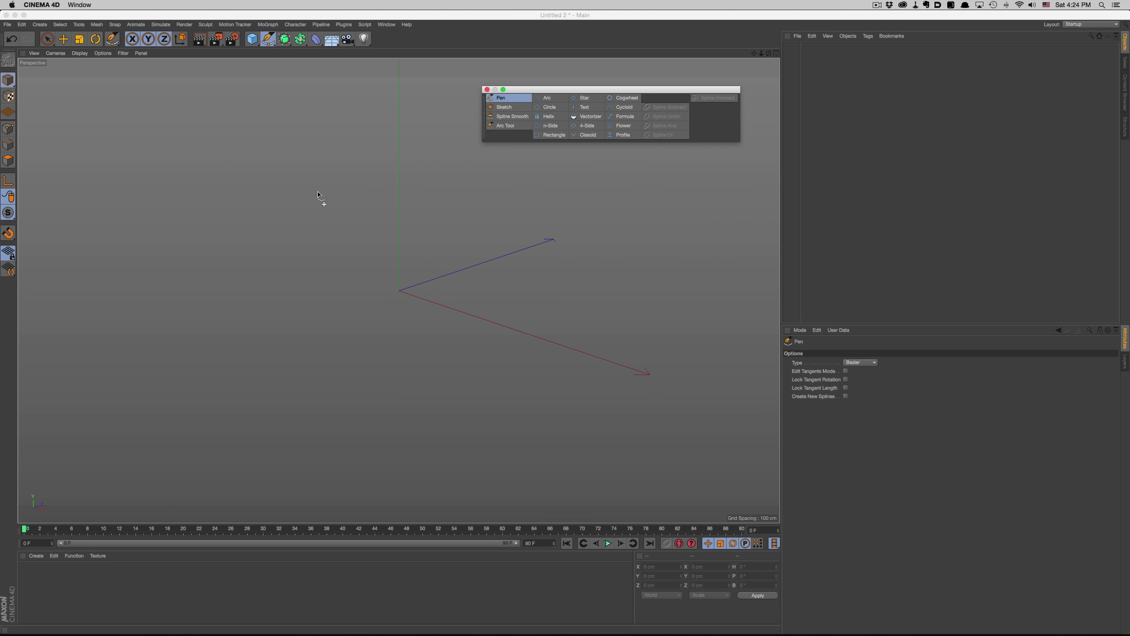
pyautogui.moveTo(178, 318); pyautogui.dragTo(194, 253)
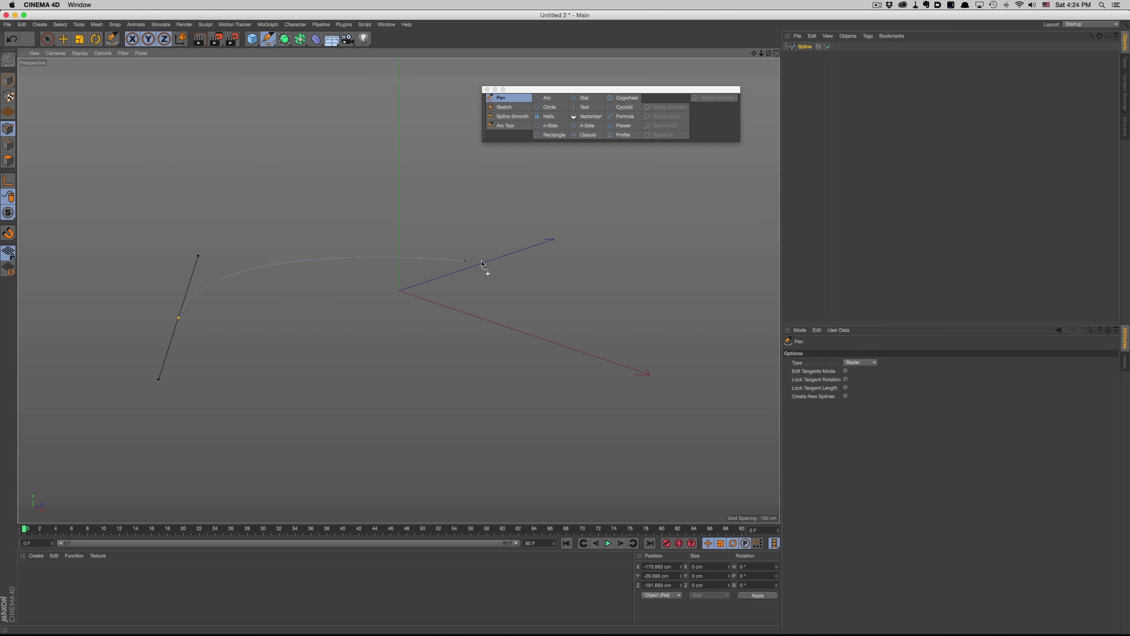
pyautogui.moveTo(556, 257); pyautogui.dragTo(597, 352)
pyautogui.moveTo(371, 438); pyautogui.dragTo(306, 430)
pyautogui.click(178, 317)
# Step: Move the spline point beyond the blue Z axis outward and toggle its tangents to hard and back to soft
pyautogui.moveTo(556, 257); pyautogui.dragTo(610, 263)
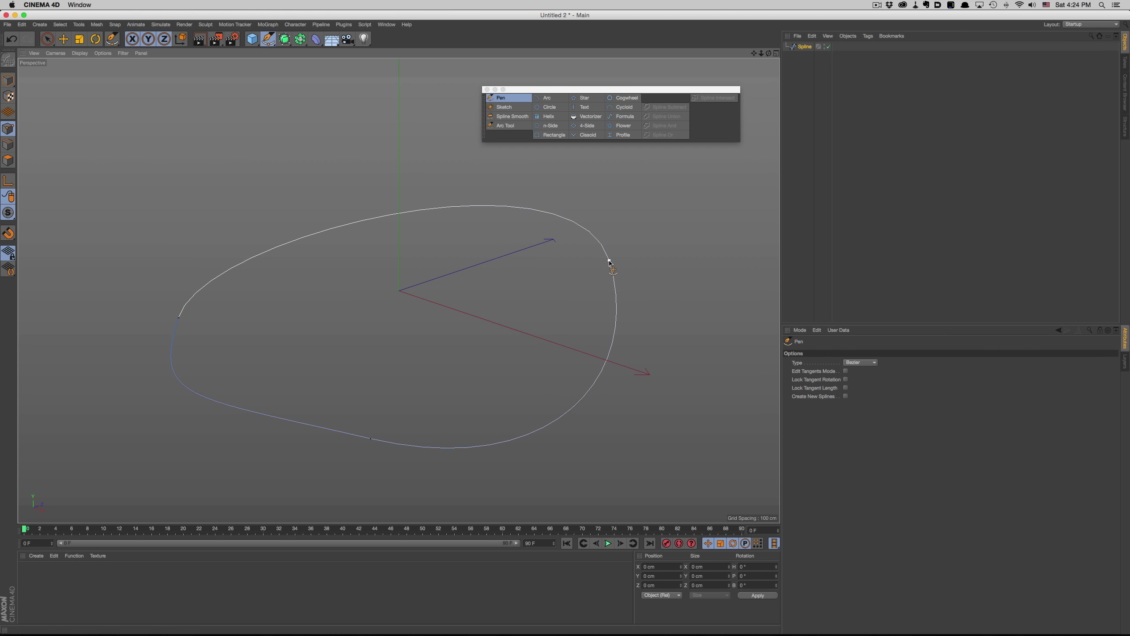
pyautogui.click(610, 263)
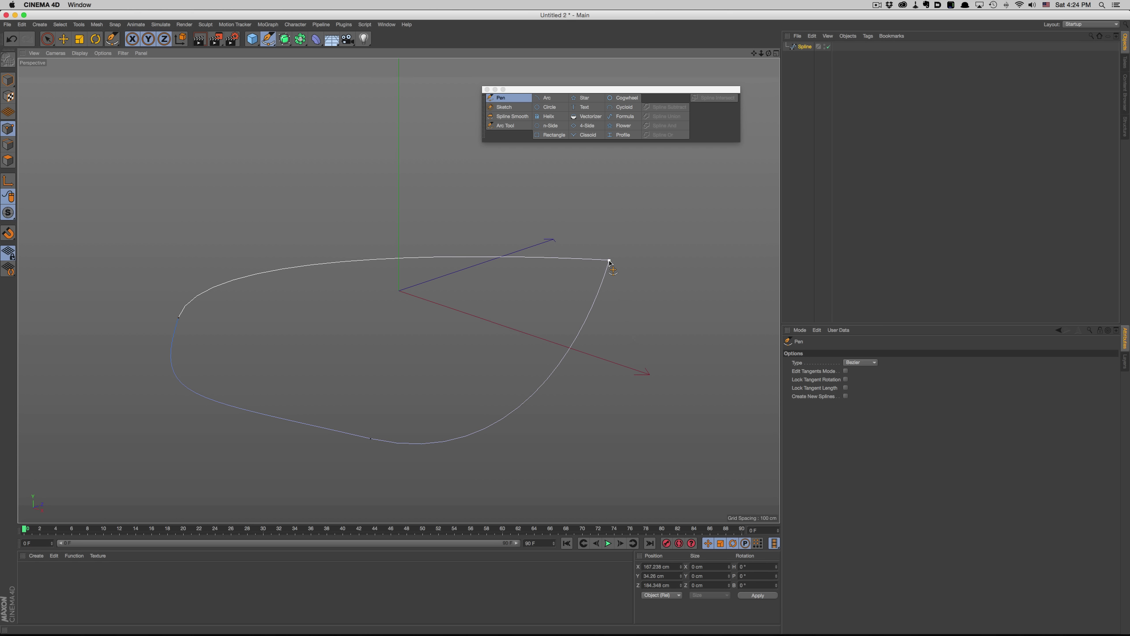
pyautogui.doubleClick(610, 263)
pyautogui.rightClick(610, 263)
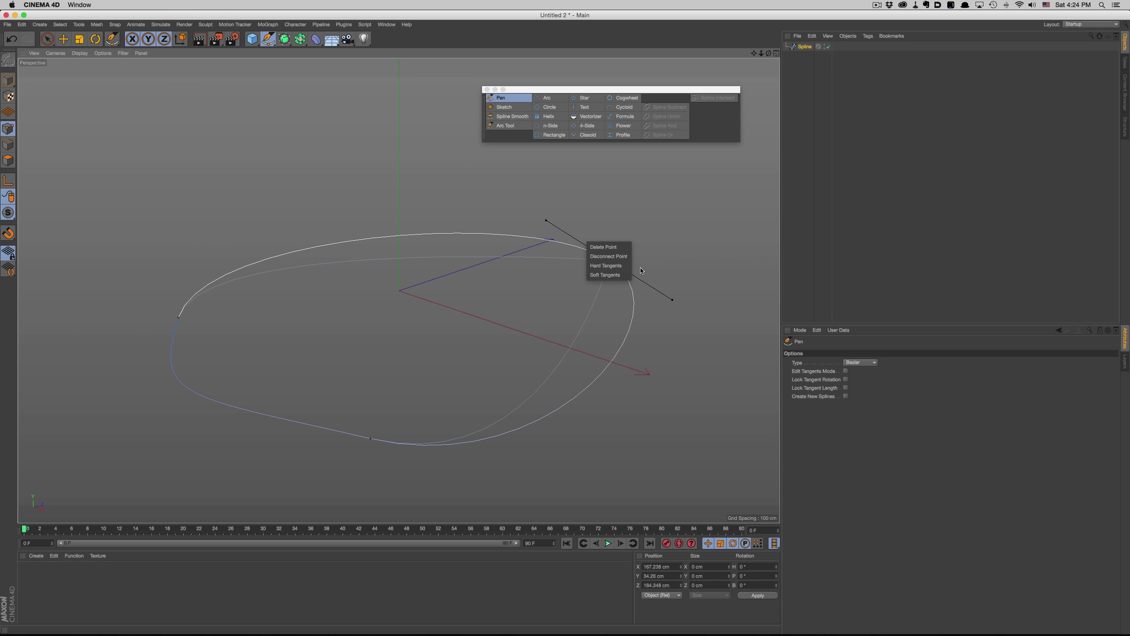
pyautogui.click(666, 251)
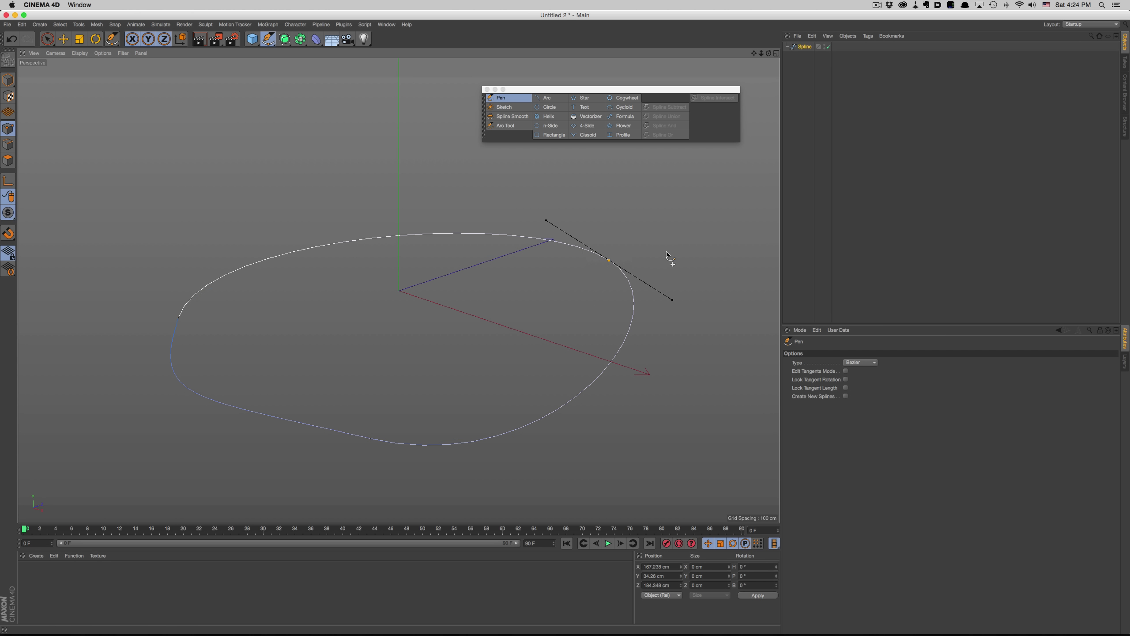
# Step: Try deleting the spline point beyond the Z axis, and undo the deletion
pyautogui.rightClick(610, 263)
pyautogui.click(659, 263)
pyautogui.press('Delete')
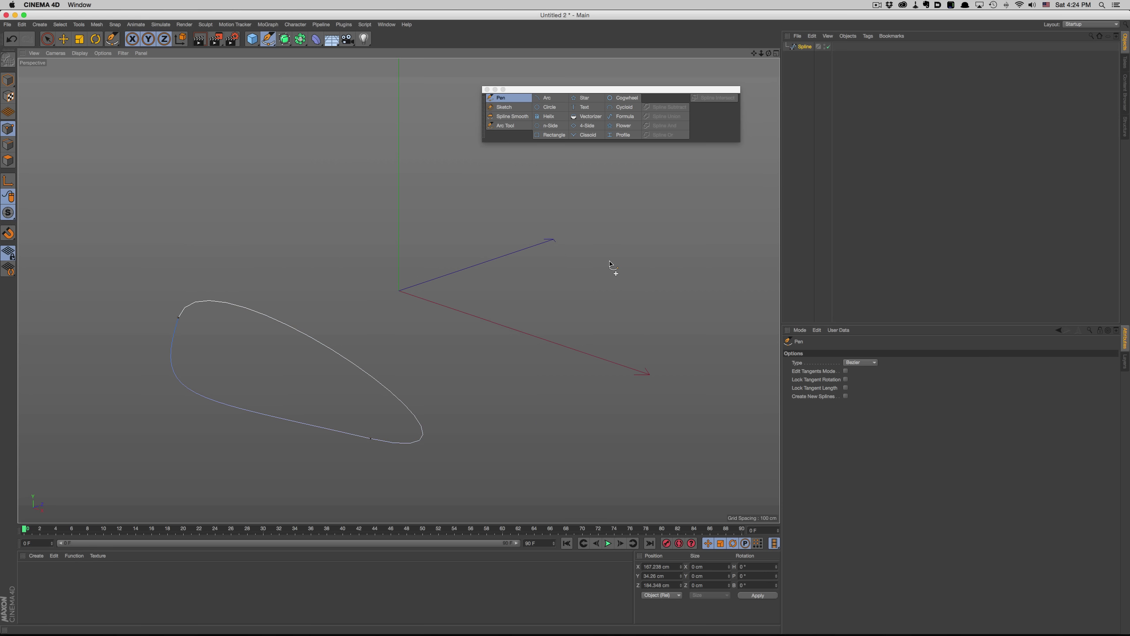
pyautogui.press('super+z')
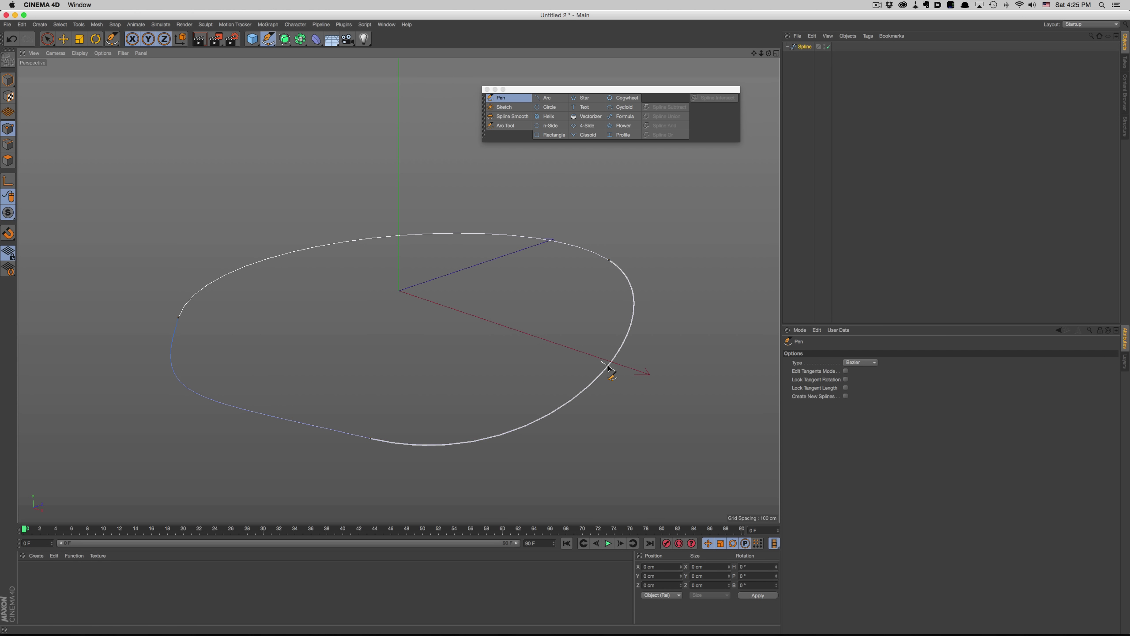
# Step: Add a point to the spline's curve where it crosses the red X axis
pyautogui.click(609, 367)
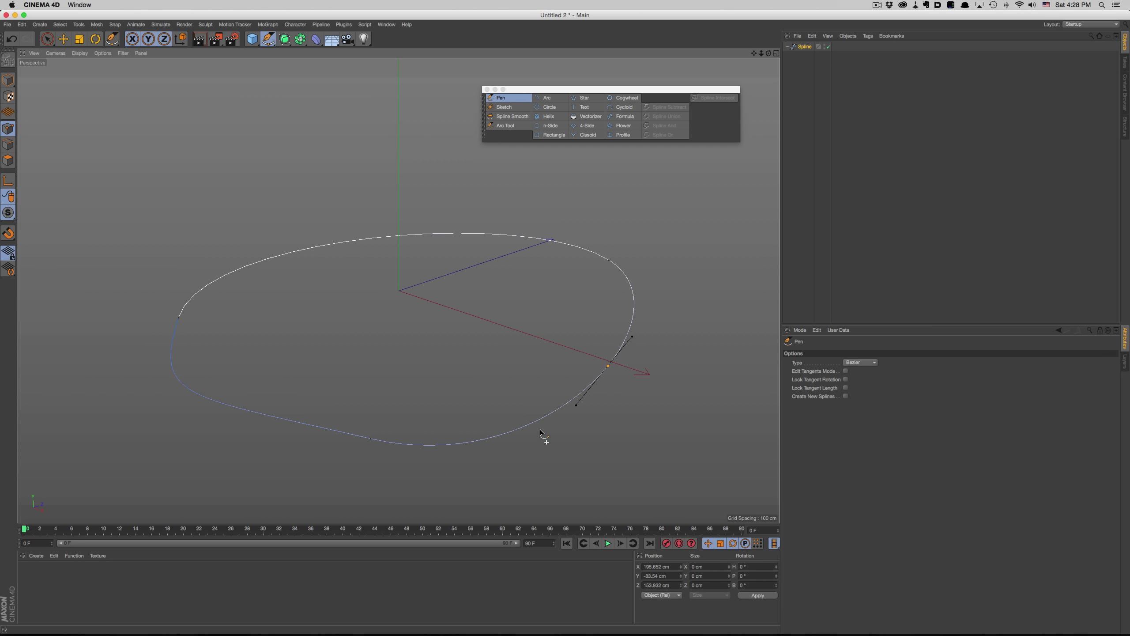
pyautogui.click(532, 423)
pyautogui.keyDown('ctrl'); pyautogui.click(533, 422); pyautogui.keyUp('ctrl')
pyautogui.keyDown('ctrl'); pyautogui.click(609, 367); pyautogui.keyUp('ctrl')
pyautogui.press('super+z')
# Step: Try drawing a second, separate two-point curved spline above the closed one, and undo it
pyautogui.moveTo(286, 197); pyautogui.dragTo(359, 179)
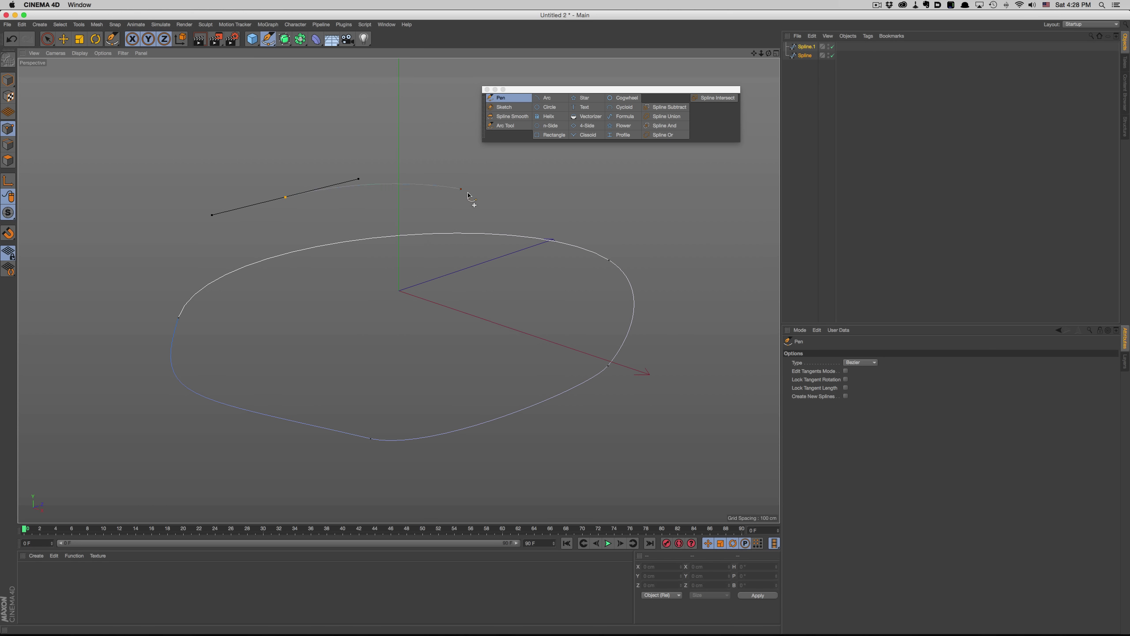
pyautogui.moveTo(565, 300); pyautogui.dragTo(457, 355)
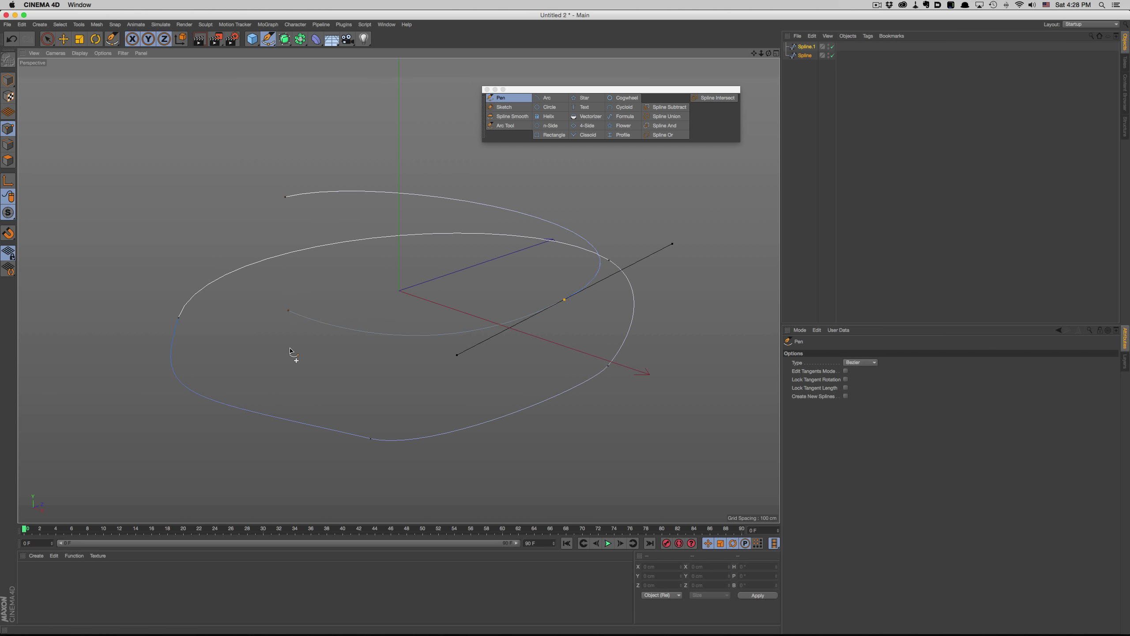
pyautogui.press('super+z')
pyautogui.press('super+z')
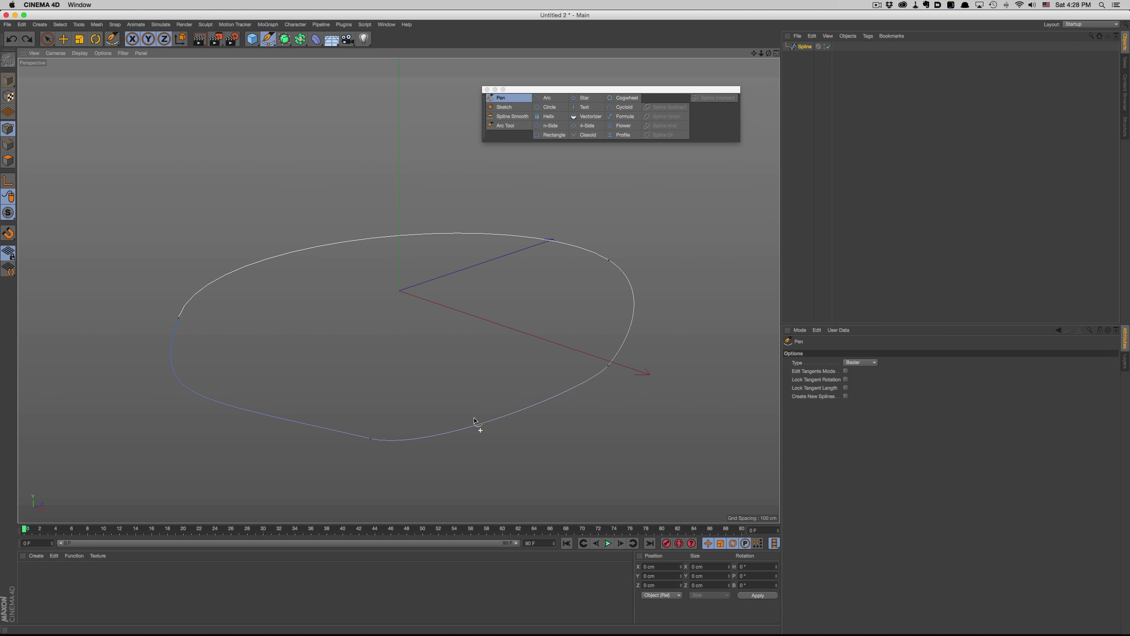
# Step: Bulge the spline segment nearest the viewer outward and pull both tangent handles of the point on the X axis outward
pyautogui.moveTo(475, 421); pyautogui.dragTo(496, 466)
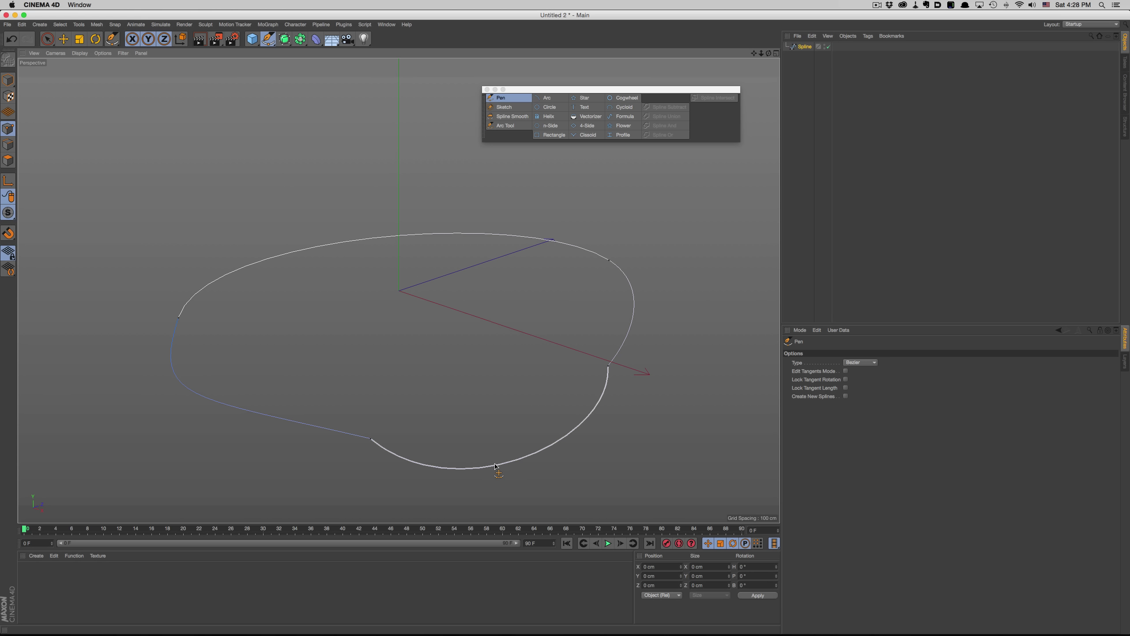
pyautogui.click(608, 377)
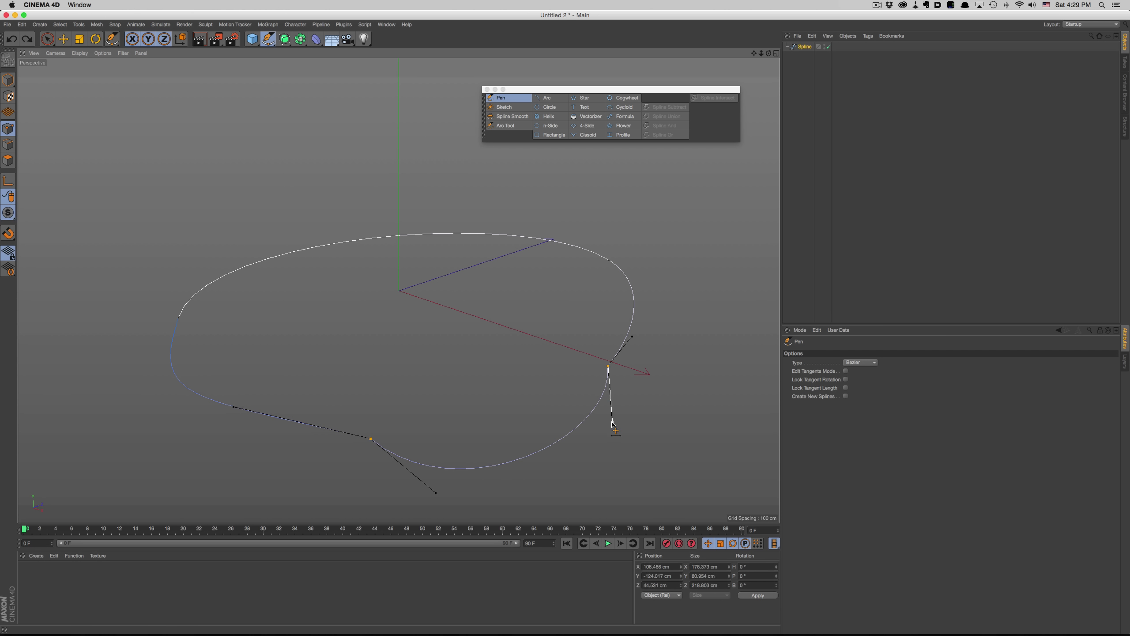
pyautogui.moveTo(612, 424); pyautogui.dragTo(658, 411)
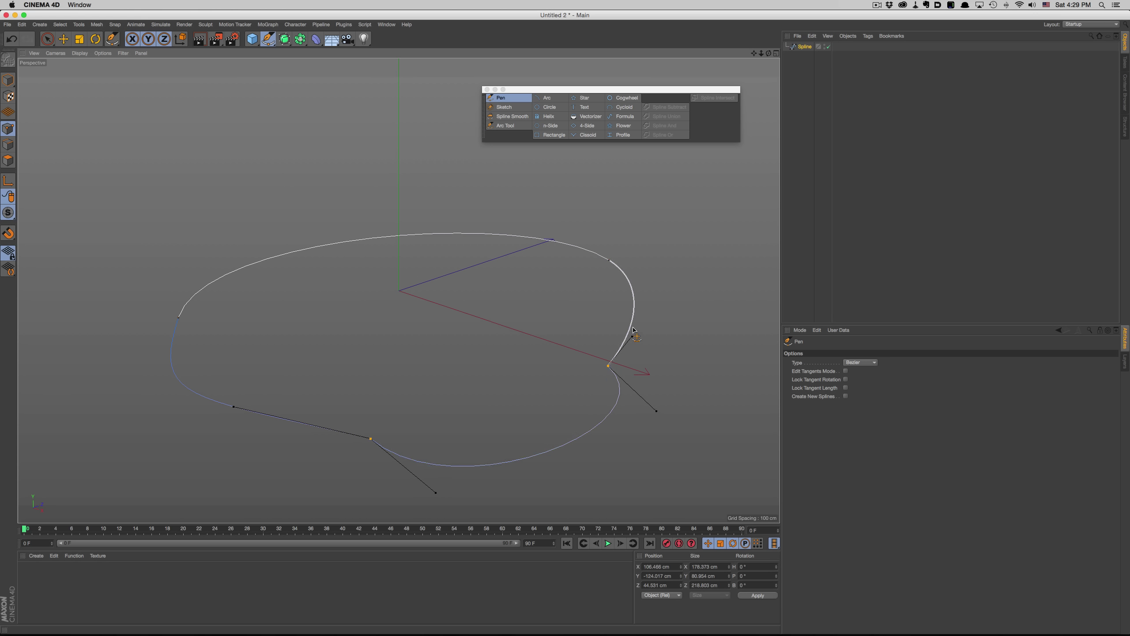
pyautogui.moveTo(633, 332); pyautogui.dragTo(676, 331)
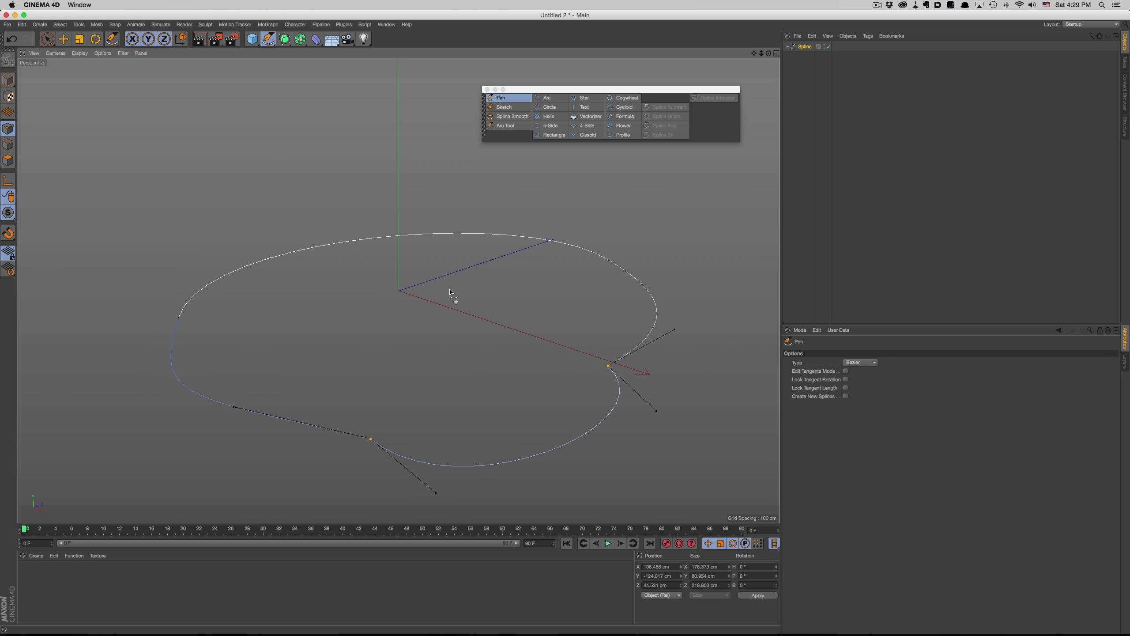
# Step: Smooth the spline's indented side near the X axis with the Spline Smooth tool, using Smooth at 71%
pyautogui.click(503, 120)
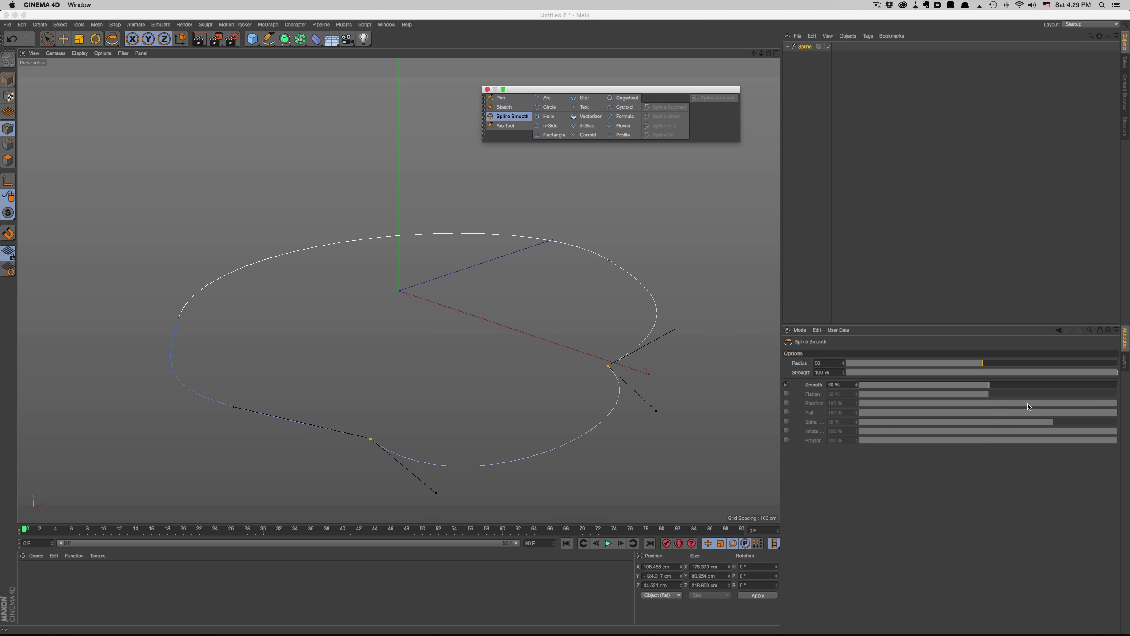
pyautogui.moveTo(996, 386); pyautogui.dragTo(1043, 386)
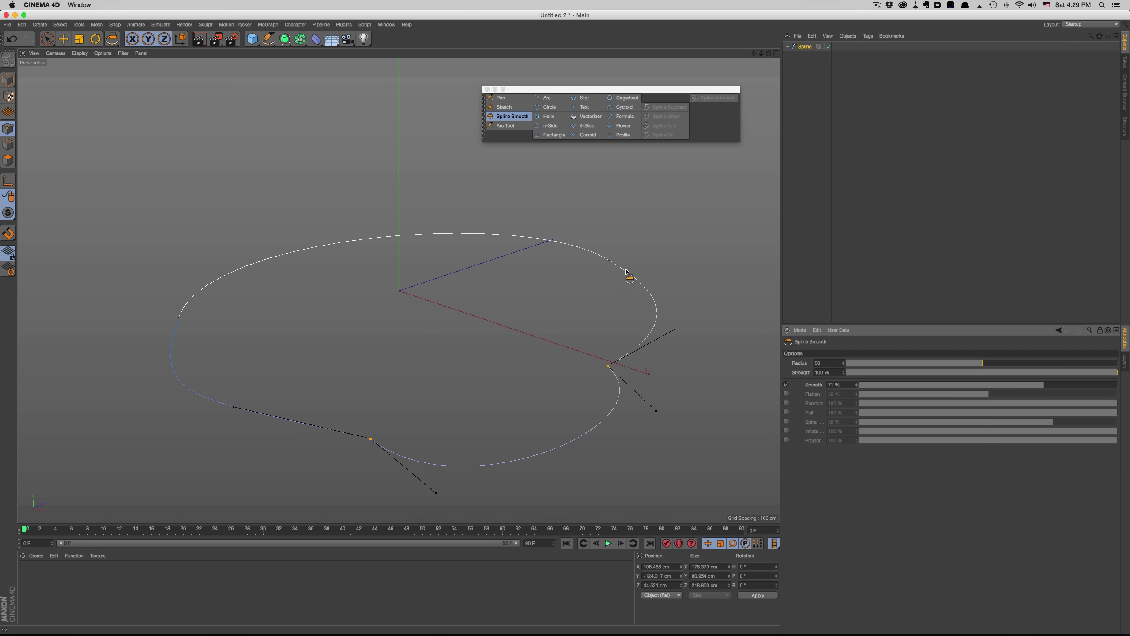
pyautogui.moveTo(655, 307)
pyautogui.mouseDown()
pyautogui.moveTo(625, 350)
pyautogui.moveTo(619, 408)
pyautogui.moveTo(648, 318)
pyautogui.moveTo(595, 260)
pyautogui.moveTo(628, 320)
pyautogui.moveTo(608, 386)
pyautogui.moveTo(565, 438)
pyautogui.moveTo(431, 463)
pyautogui.moveTo(441, 463)
pyautogui.mouseUp()
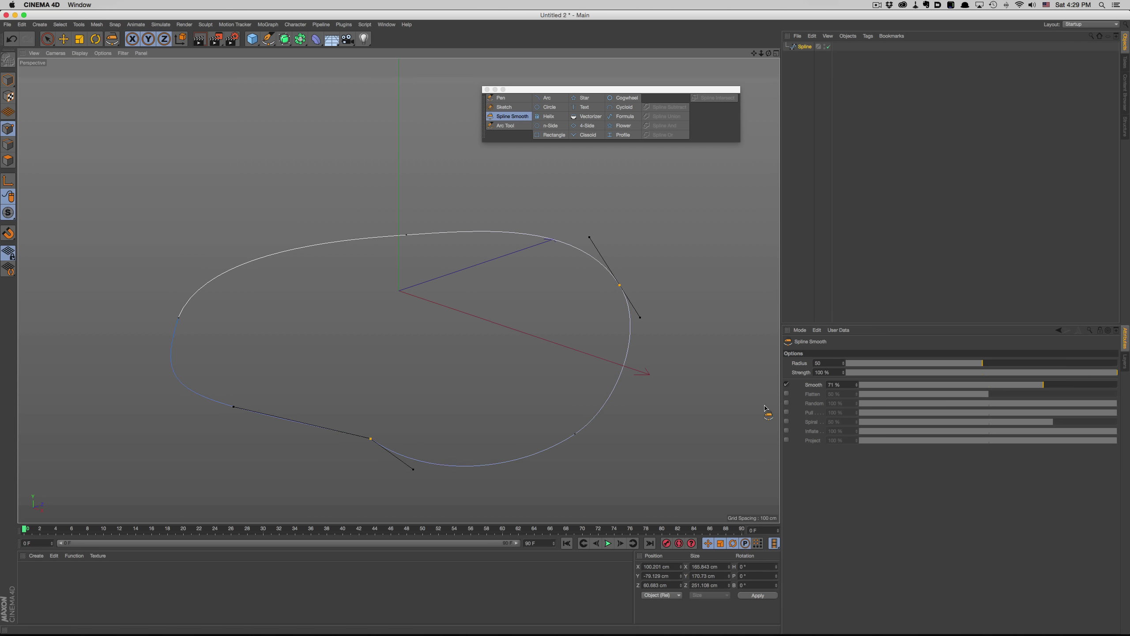
# Step: Try brushing the spline with only Inflate and only Random enabled at 100% in Spline Smooth, undoing each stroke
pyautogui.click(786, 385)
pyautogui.click(787, 430)
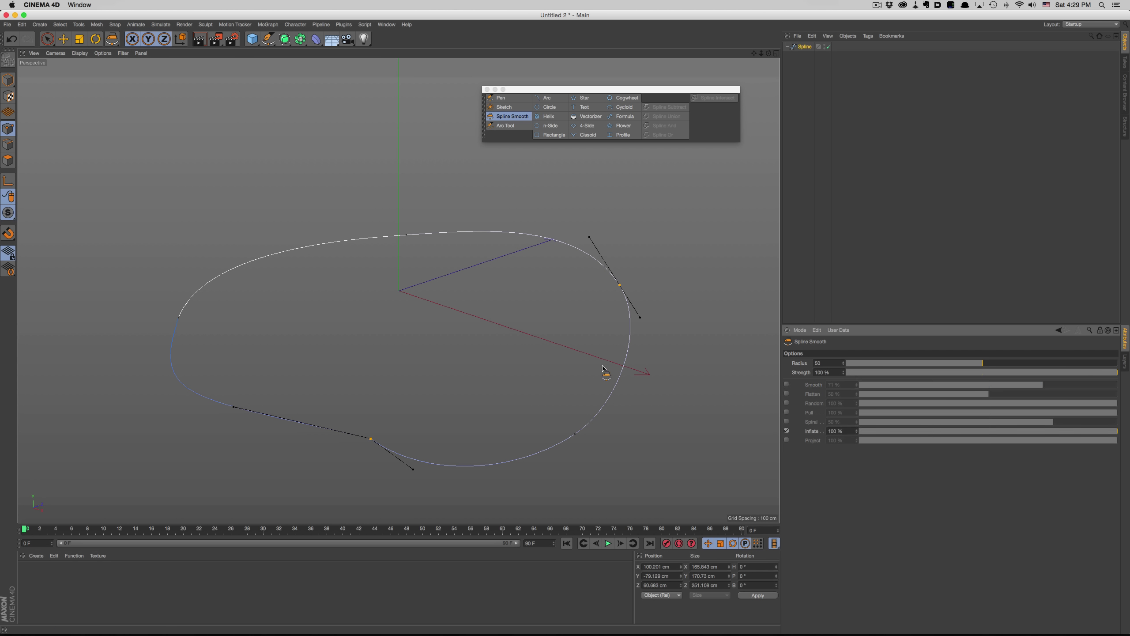
pyautogui.moveTo(603, 388)
pyautogui.mouseDown()
pyautogui.moveTo(621, 357)
pyautogui.moveTo(618, 380)
pyautogui.moveTo(578, 260)
pyautogui.moveTo(411, 246)
pyautogui.mouseUp()
pyautogui.press('super+z')
pyautogui.click(786, 403)
pyautogui.press('super+z')
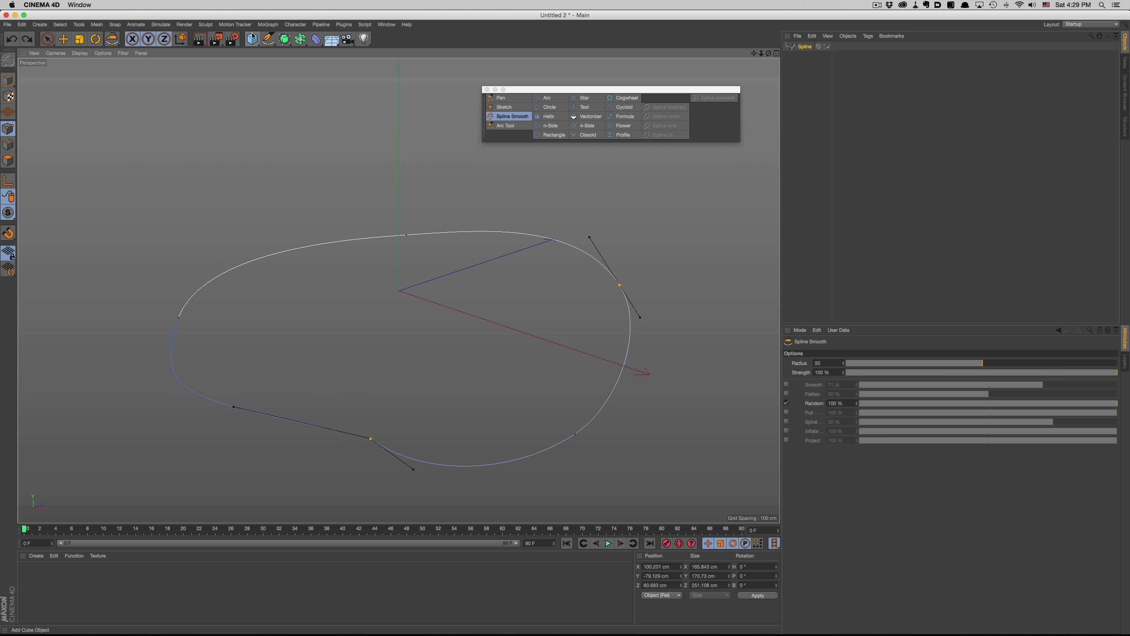
# Step: Add a cube and try projecting the spline onto it with Spline Smooth's Project option at 100%, and undo both
pyautogui.click(252, 39)
pyautogui.moveTo(485, 266); pyautogui.dragTo(543, 245)
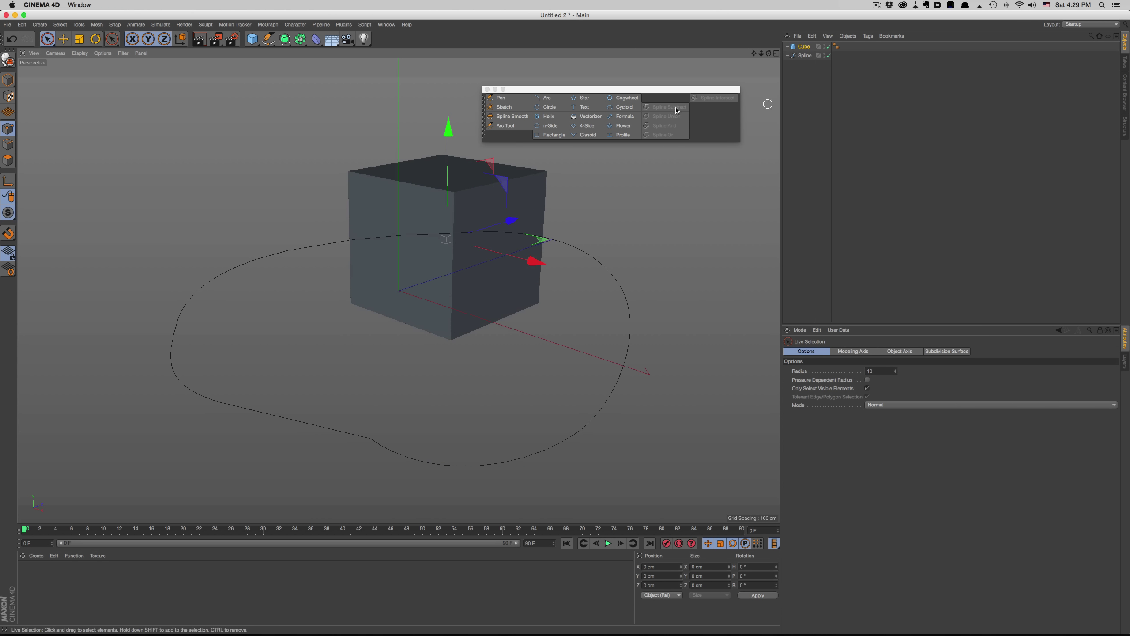
pyautogui.click(512, 116)
pyautogui.click(804, 56)
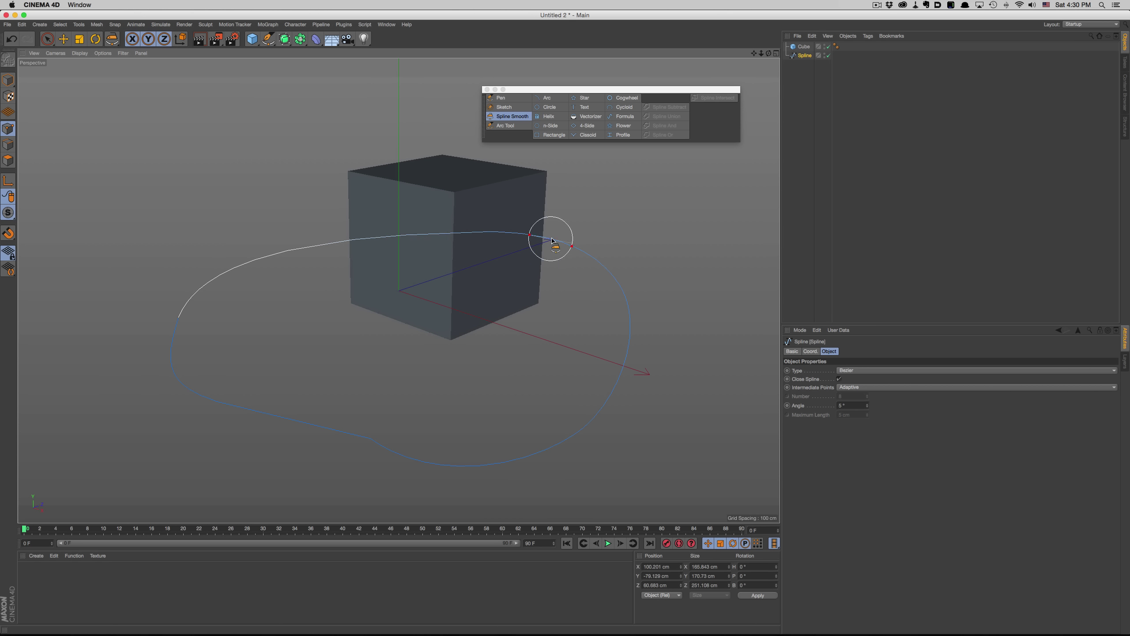
pyautogui.moveTo(425, 197)
pyautogui.keyDown('alt'); pyautogui.mouseDown()
pyautogui.moveTo(360, 202)
pyautogui.moveTo(297, 238)
pyautogui.moveTo(461, 190)
pyautogui.moveTo(524, 147)
pyautogui.mouseUp(); pyautogui.keyUp('alt')
pyautogui.keyDown('alt'); pyautogui.click(824, 45); pyautogui.keyUp('alt')
pyautogui.press('super+z')
pyautogui.press('super+z')
pyautogui.press('super+z')
pyautogui.press('super+z')
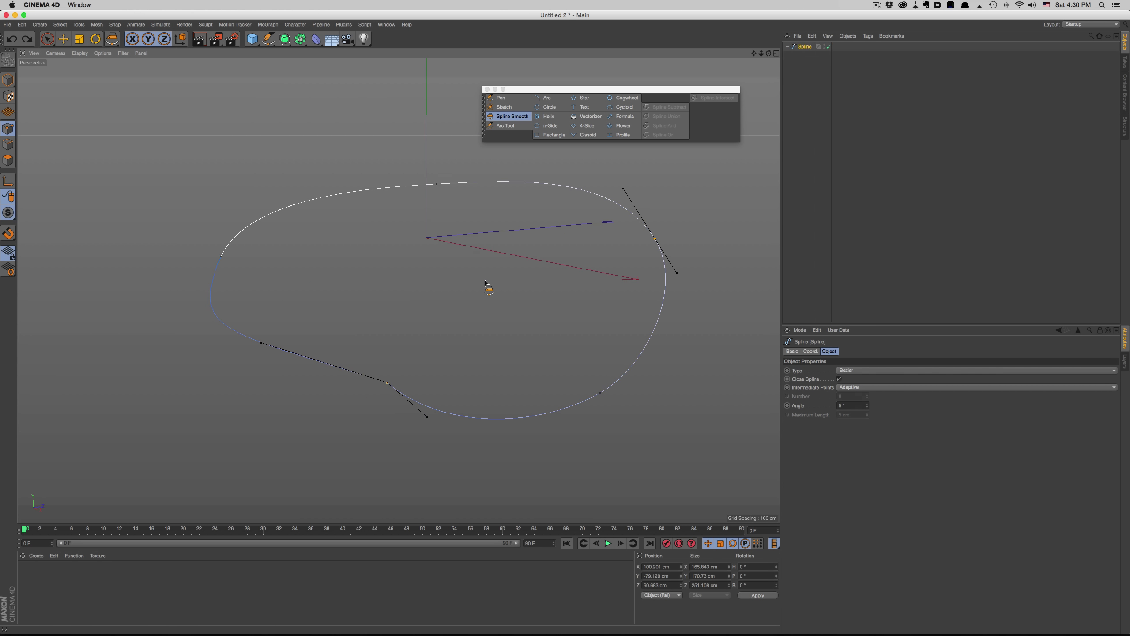
pyautogui.click(512, 116)
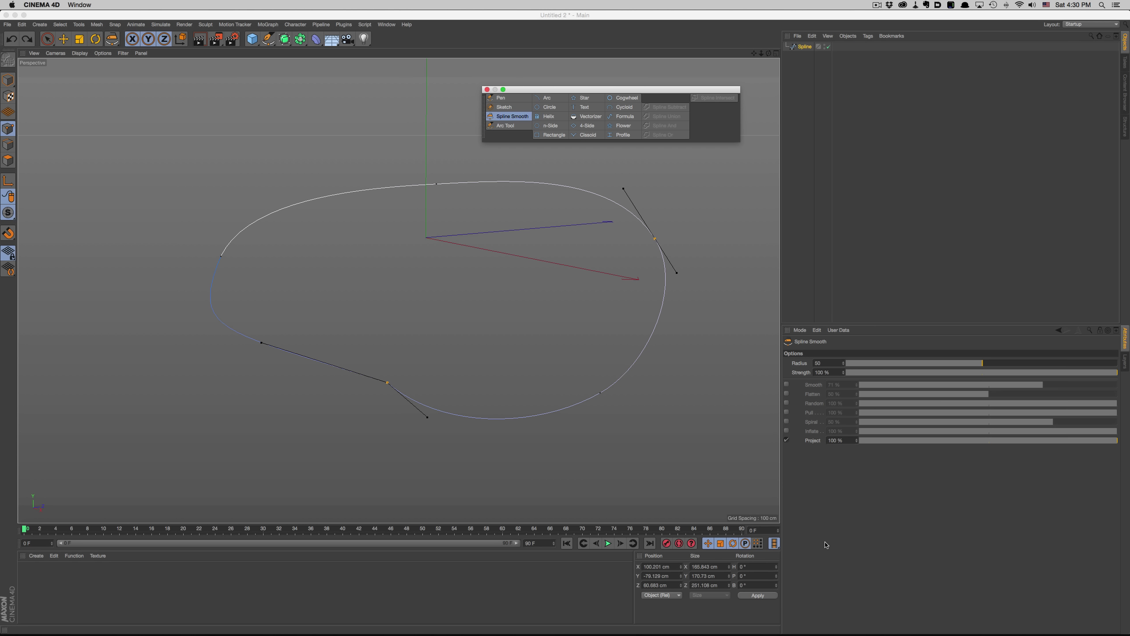
# Step: In a new project, draw an arc of about 164 cm radius and 215° with the Arc Tool and adjust it by its handles
pyautogui.press('super+n')
pyautogui.click(505, 125)
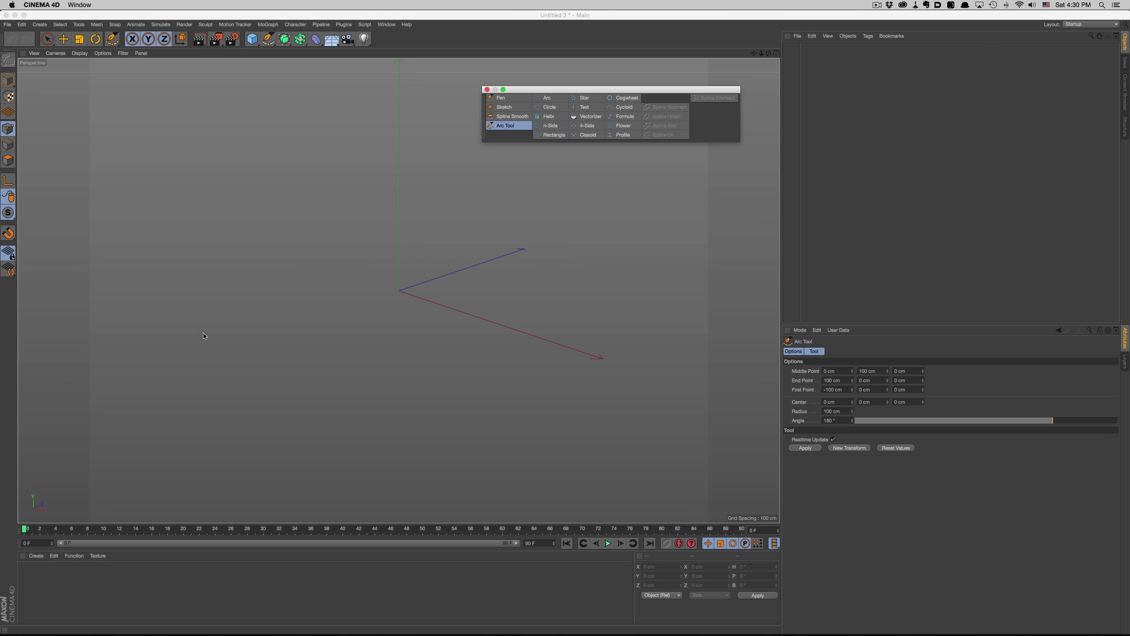
pyautogui.moveTo(202, 335); pyautogui.dragTo(330, 206)
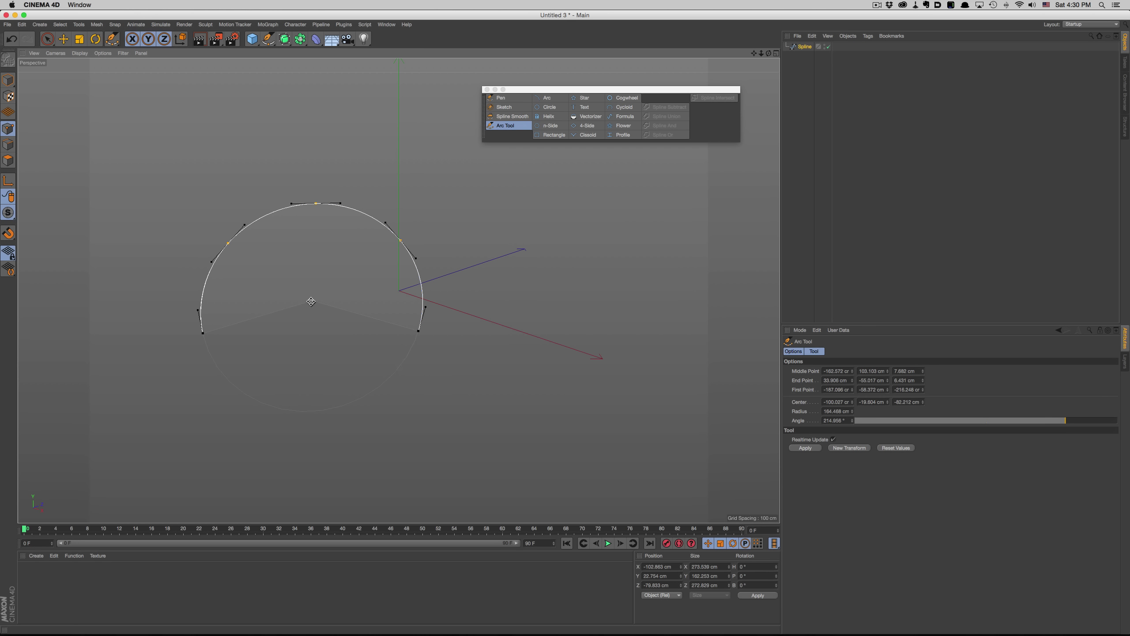
pyautogui.moveTo(311, 301)
pyautogui.mouseDown()
pyautogui.moveTo(310, 317)
pyautogui.moveTo(313, 286)
pyautogui.mouseUp()
pyautogui.moveTo(402, 327); pyautogui.dragTo(674, 495)
# Step: In a new project, add two circle splines and move the second about 209 cm along X so that they overlap
pyautogui.press('super+n')
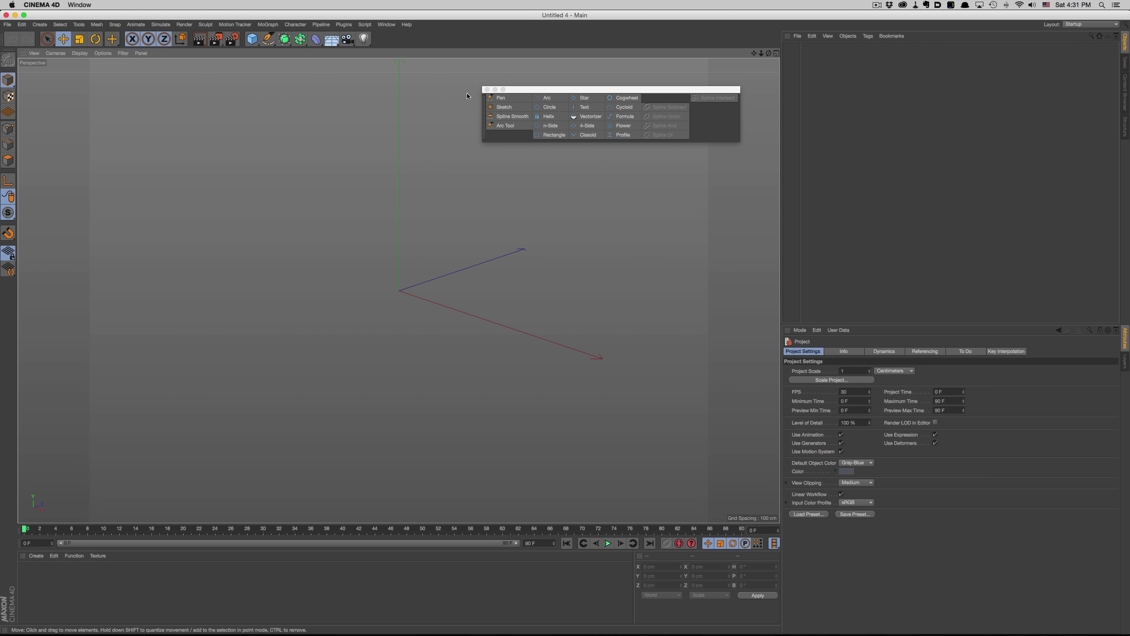
pyautogui.click(546, 108)
pyautogui.click(546, 109)
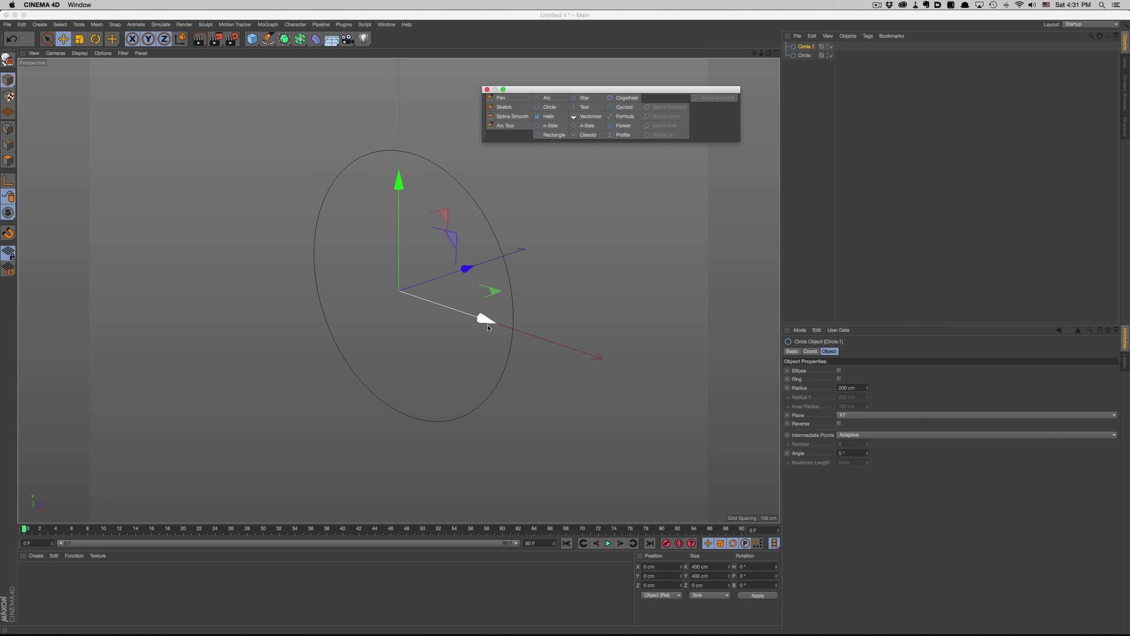
pyautogui.moveTo(485, 318); pyautogui.dragTo(618, 363)
pyautogui.keyDown('alt'); pyautogui.moveTo(492, 235); pyautogui.dragTo(534, 210); pyautogui.keyUp('alt')
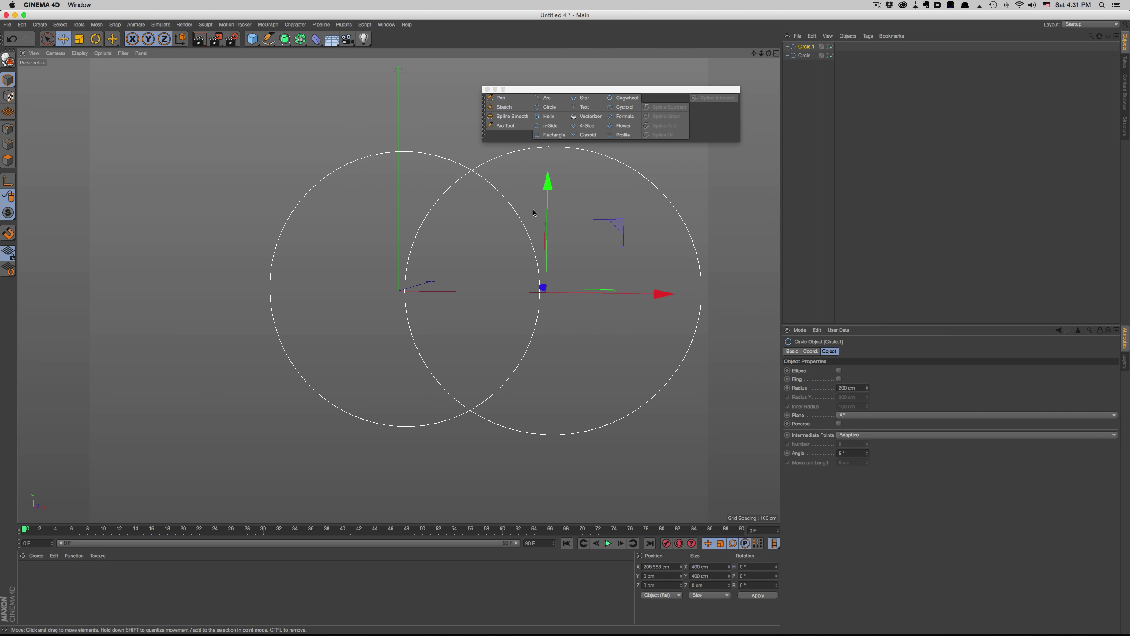
# Step: Select both circles and try Spline Subtract and Spline Union on them, undoing each operation
pyautogui.keyDown('shift'); pyautogui.click(804, 56); pyautogui.keyUp('shift')
pyautogui.click(666, 110)
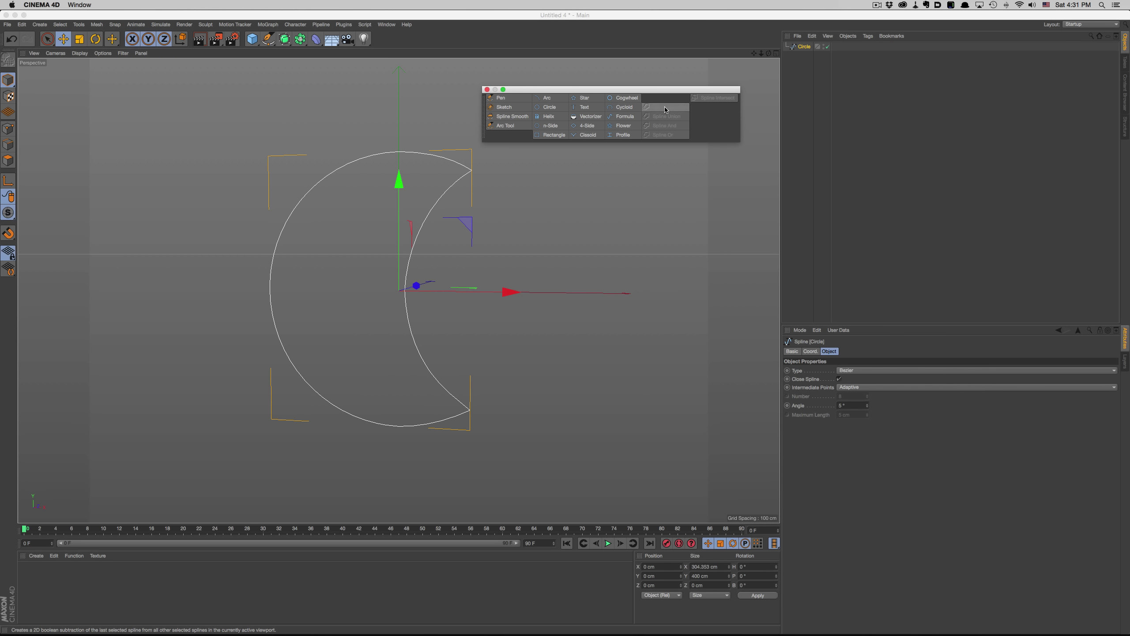
pyautogui.press('super+z')
pyautogui.click(667, 117)
pyautogui.press('super+z')
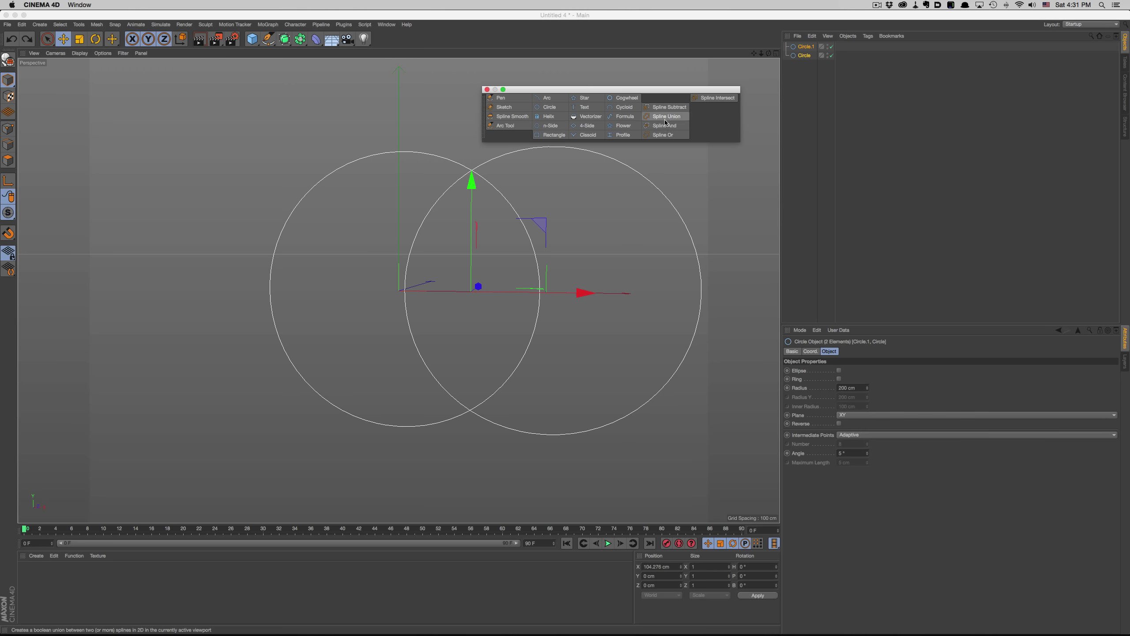
# Step: Try Spline And, Spline Or and Spline Intersect on the two overlapping circles, undoing each operation
pyautogui.click(667, 125)
pyautogui.press('super+z')
pyautogui.press('super+z')
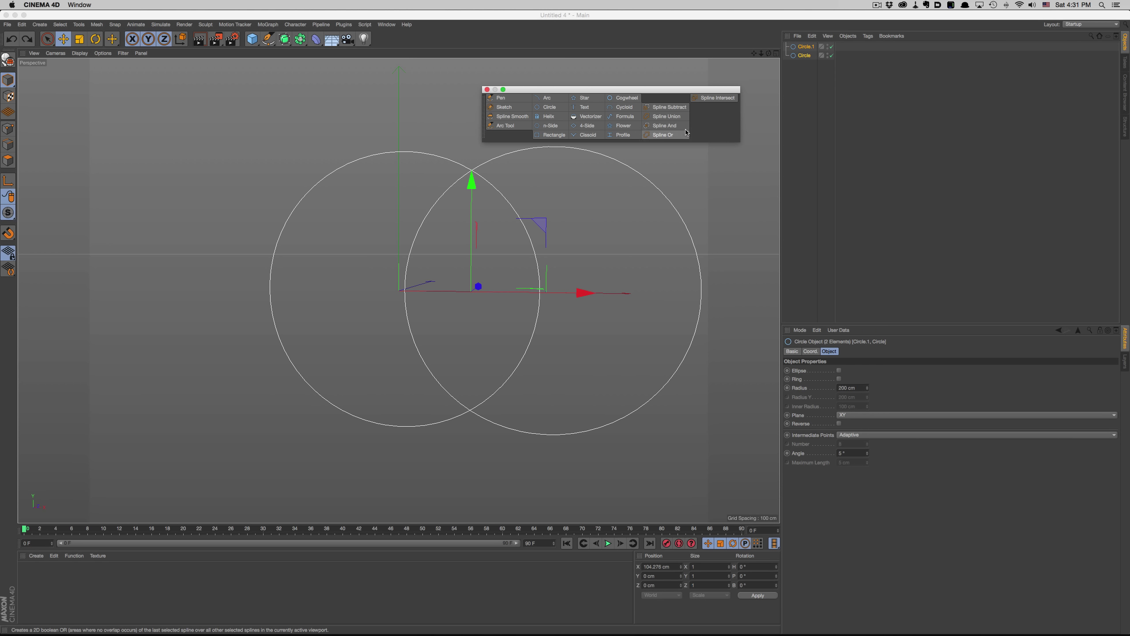
pyautogui.click(718, 98)
pyautogui.press('super+z')
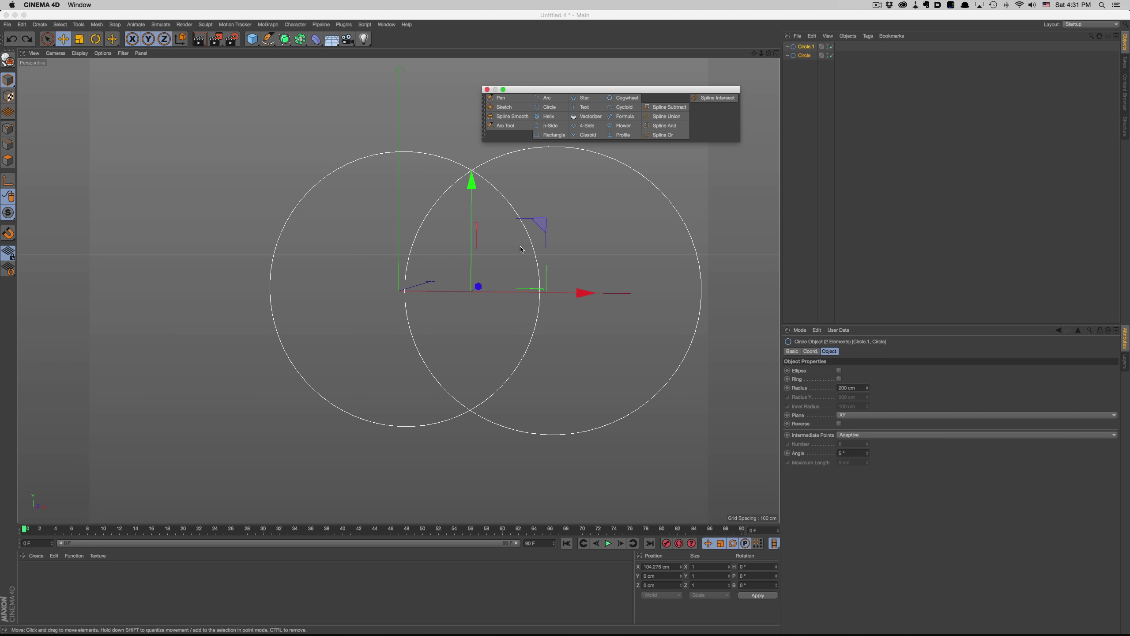